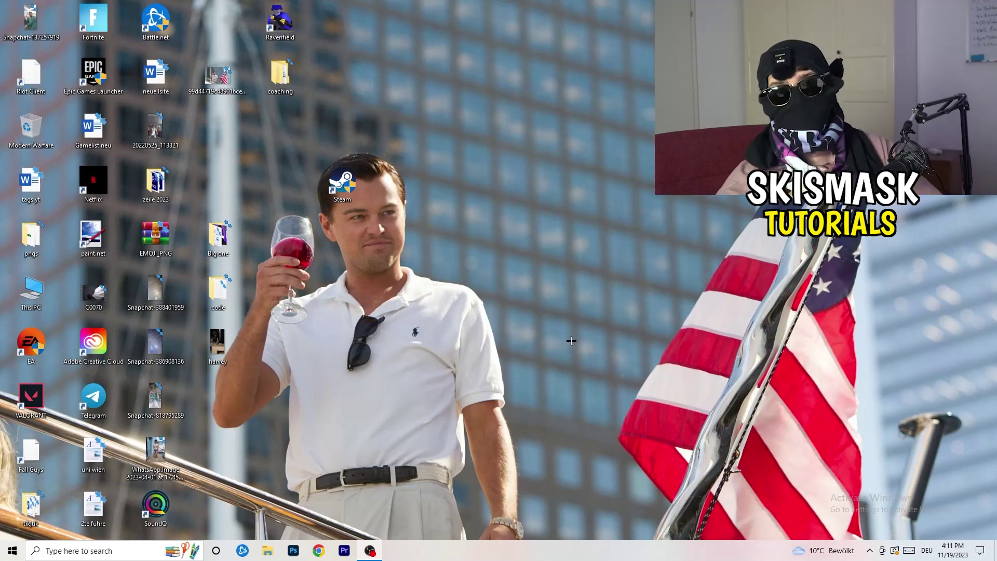
Review the image preview and display resolution settings in the NVIDIA Control Panel, and close it
right_click(490, 229)
right_click(570, 168)
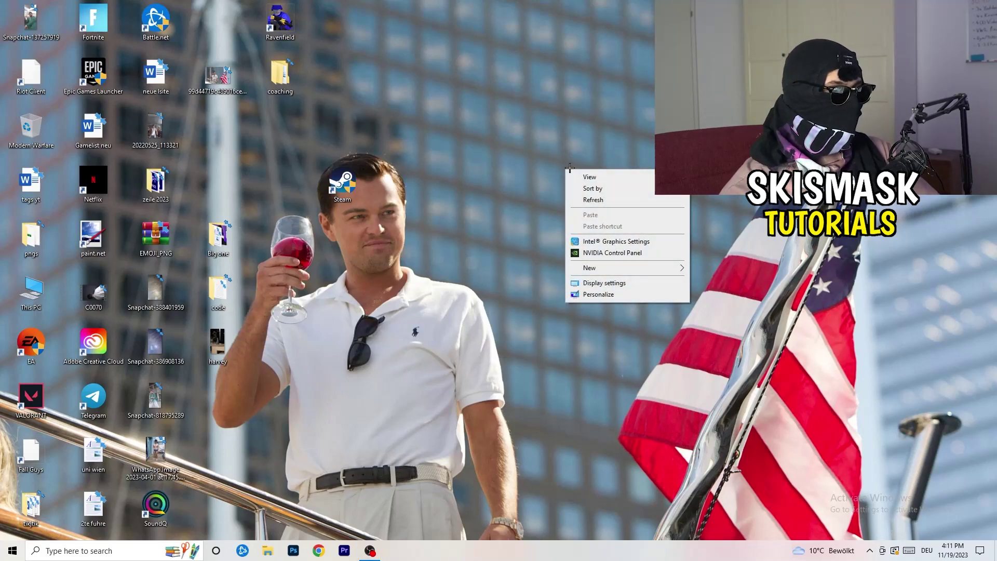
click(623, 252)
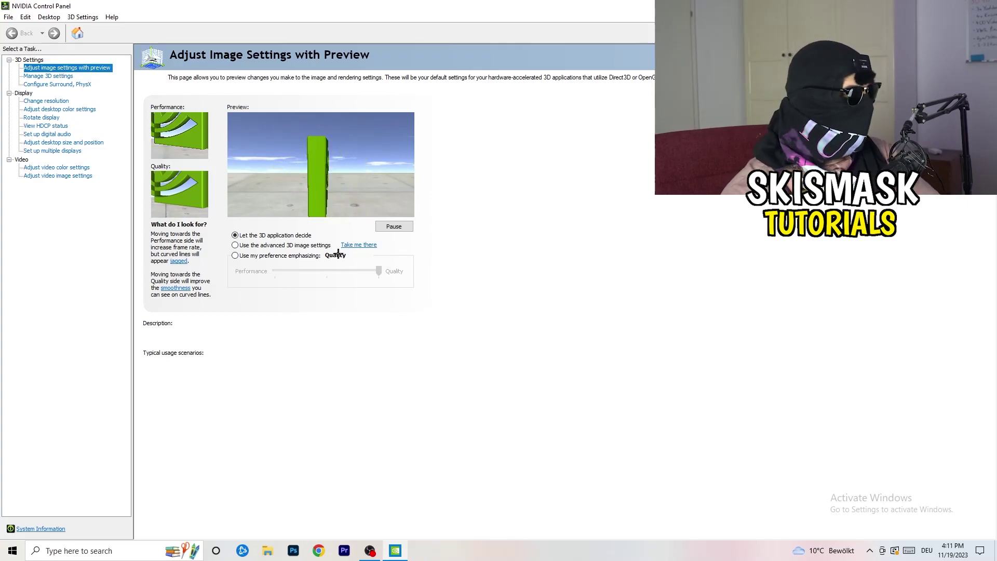
mouse_move(342, 255)
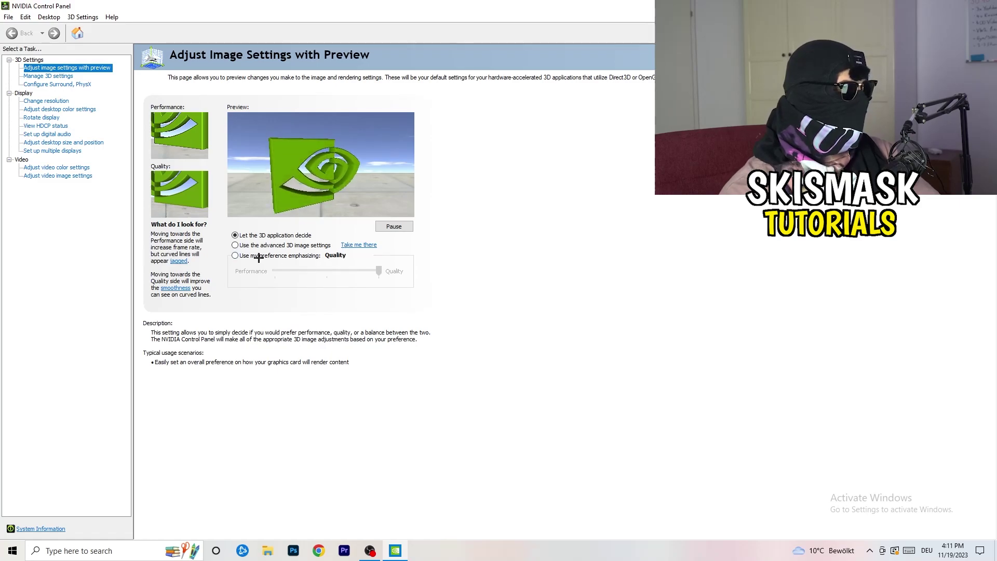
mouse_move(243, 246)
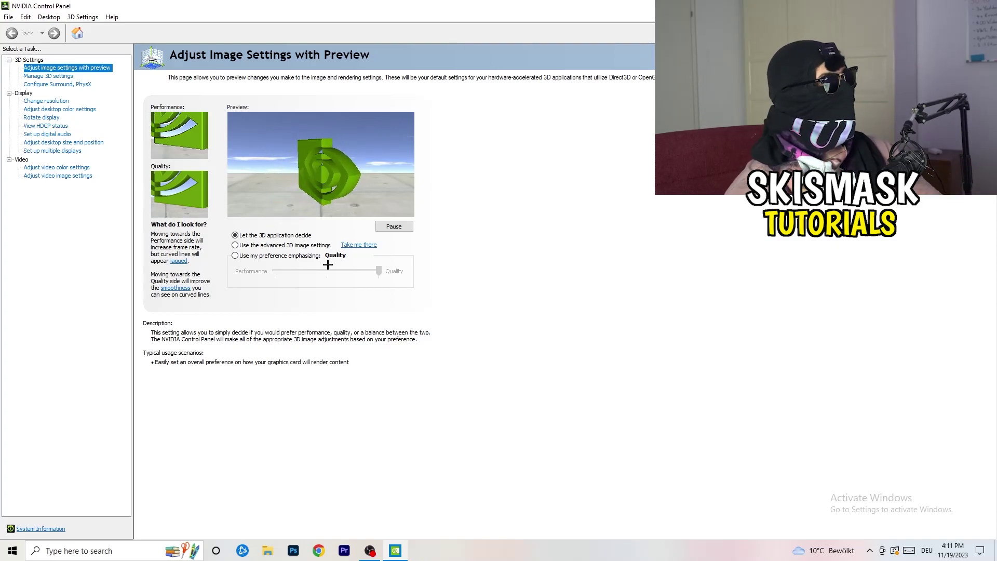
click(38, 101)
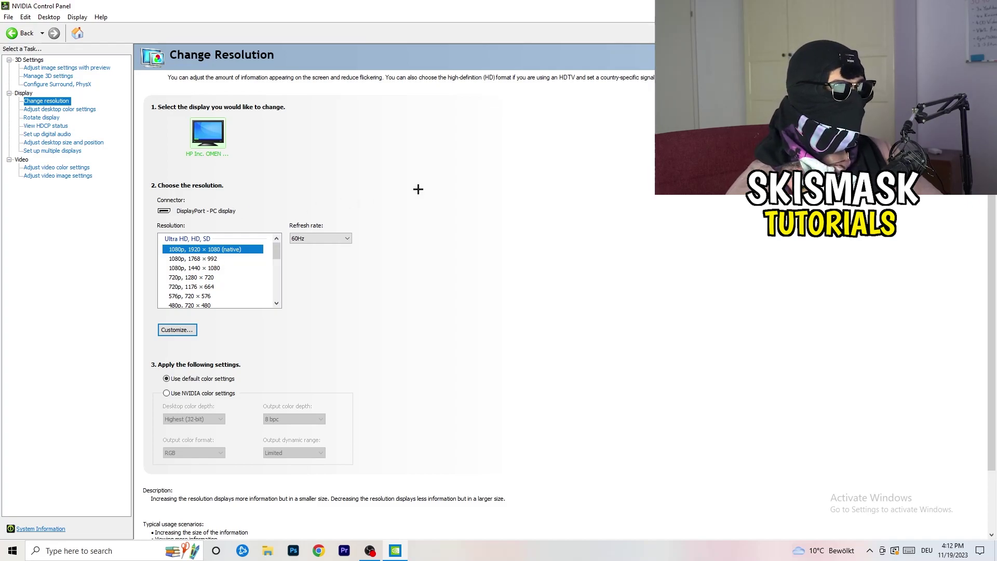
key(alt+F4)
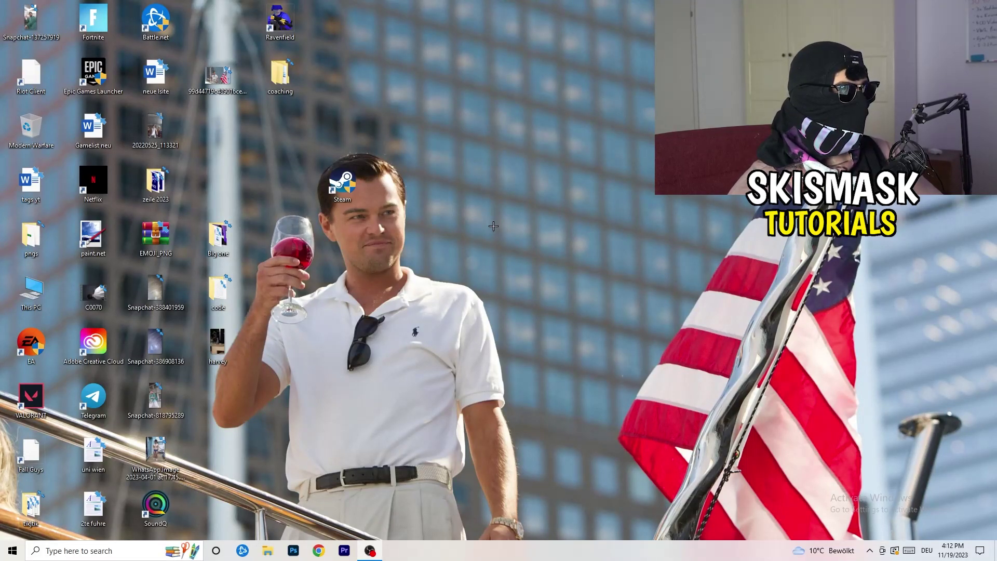
Open the Windows display settings and check the available scaling options for text, apps and other items
key(super)
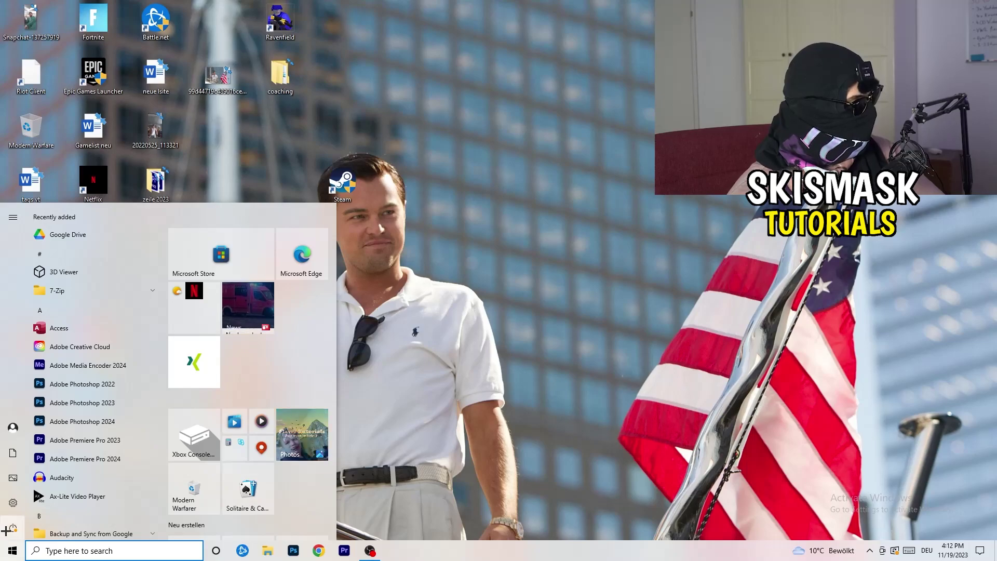
click(18, 503)
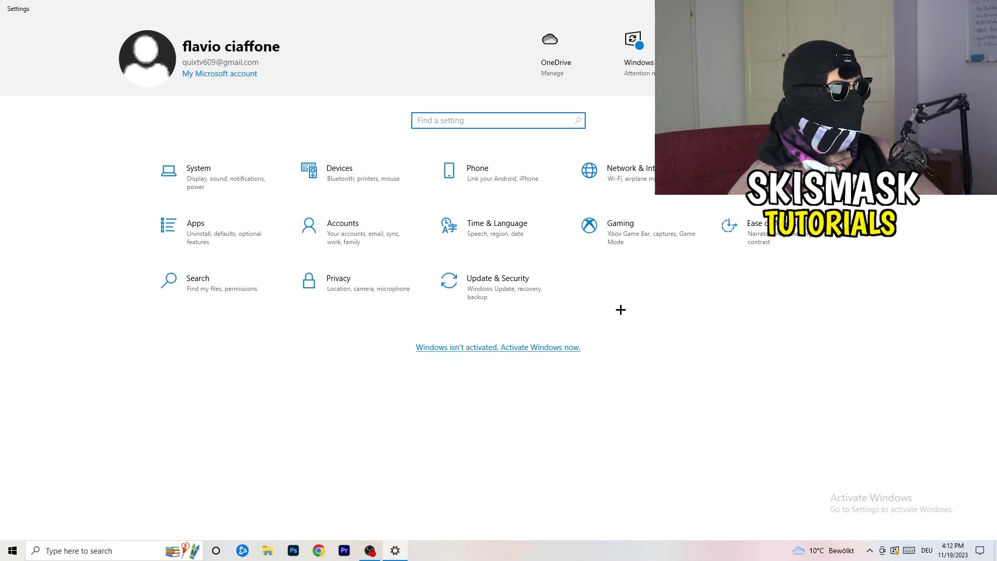
click(244, 179)
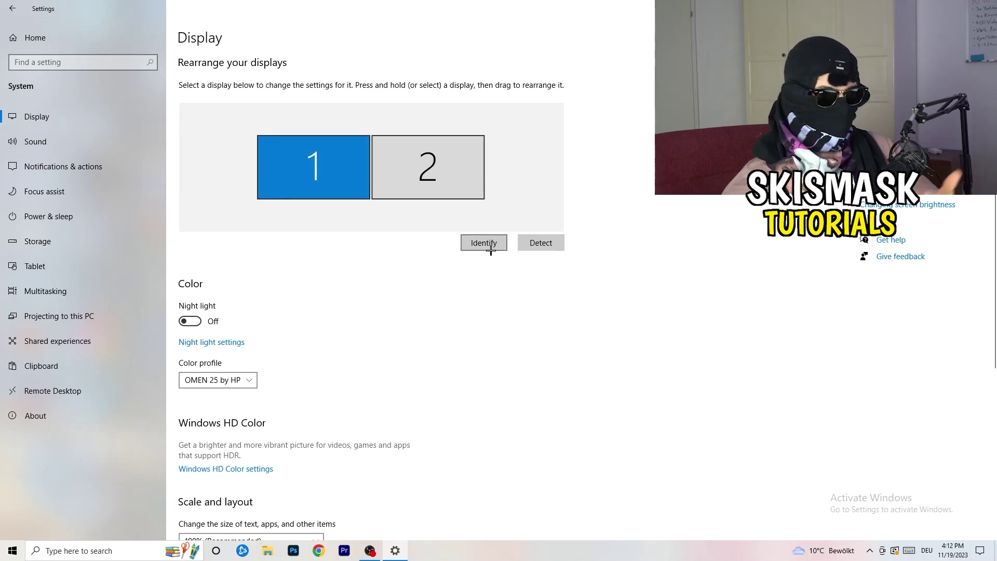
scroll(326, 249, down, 5)
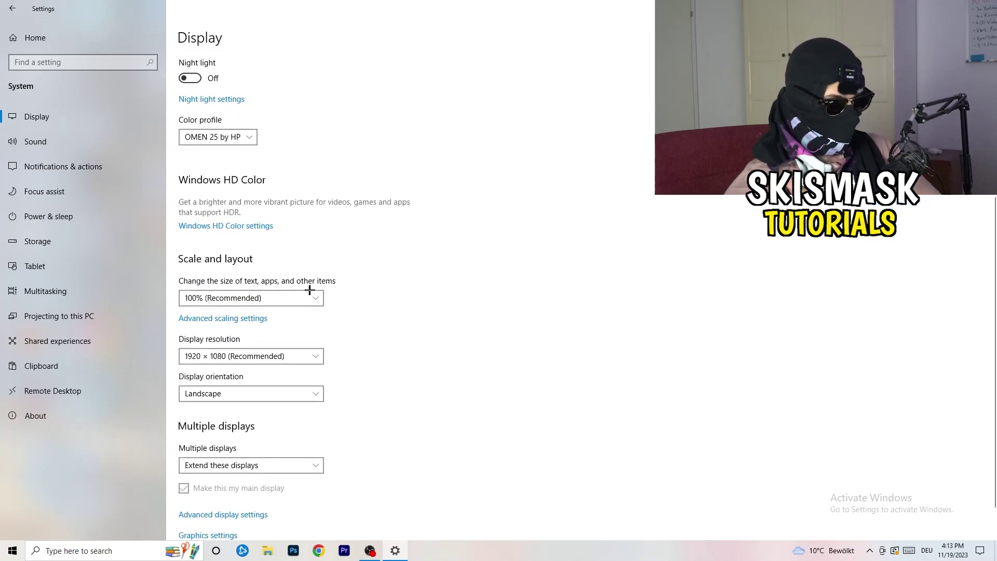
click(290, 301)
click(517, 321)
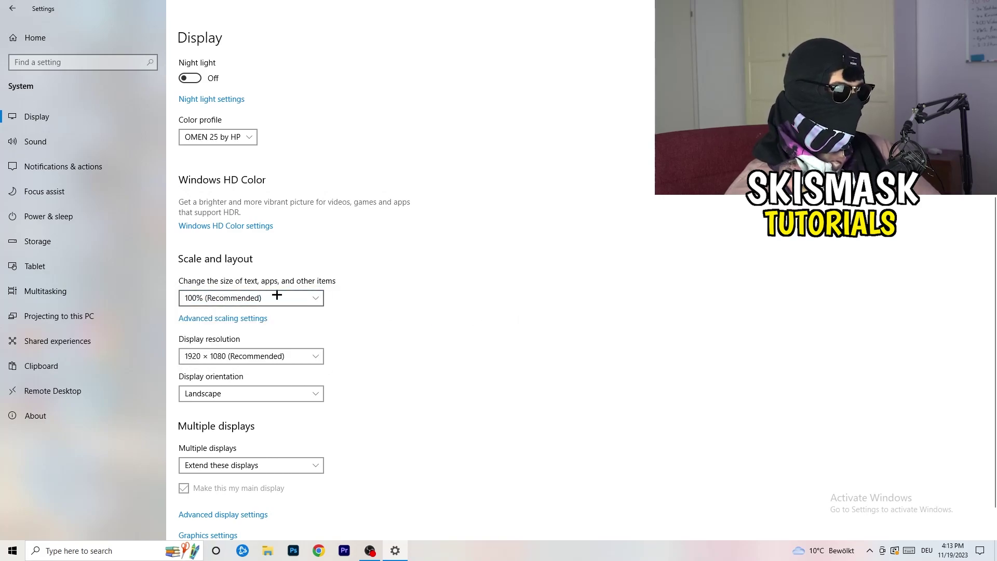
click(305, 301)
click(453, 322)
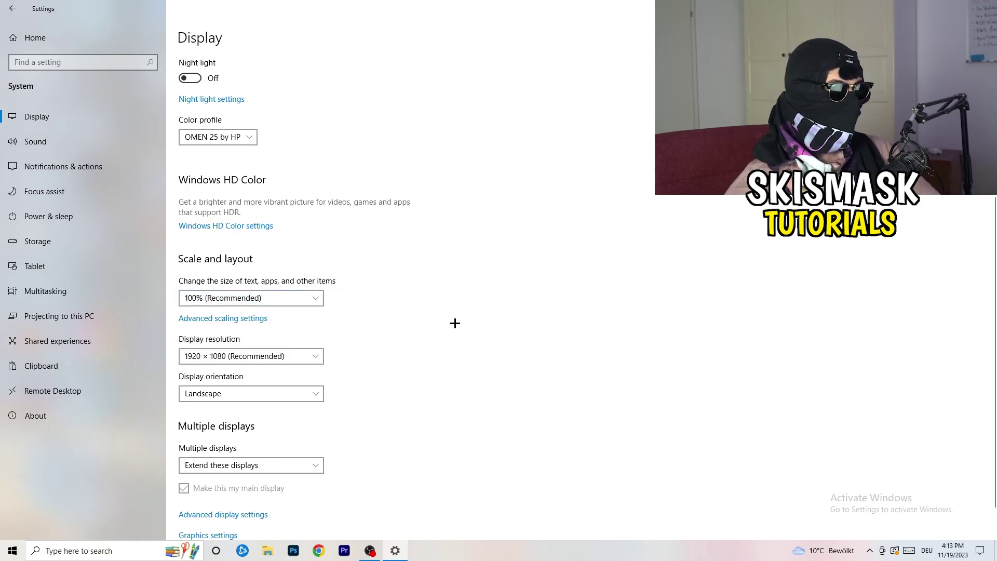
Check the available display resolution options without changing the selection
scroll(457, 320, down, 2)
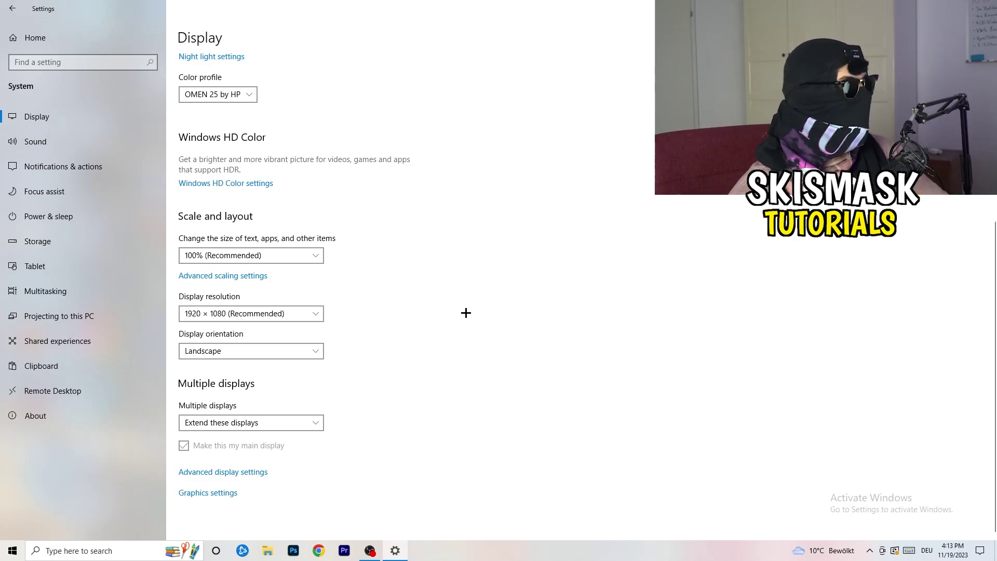
click(306, 313)
click(394, 295)
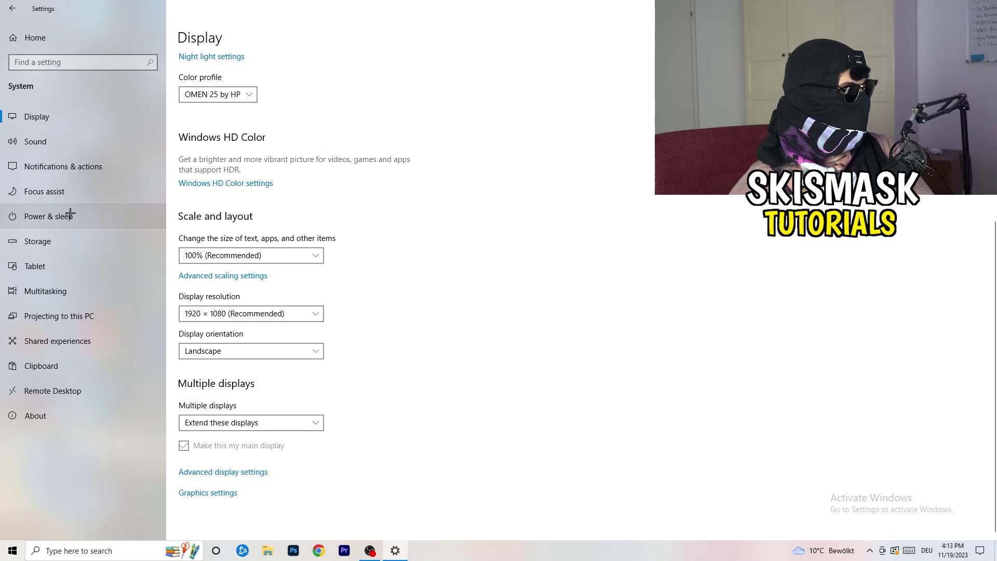
Open the additional power settings from Power & sleep, review the available power plans, and close Power Options
click(50, 216)
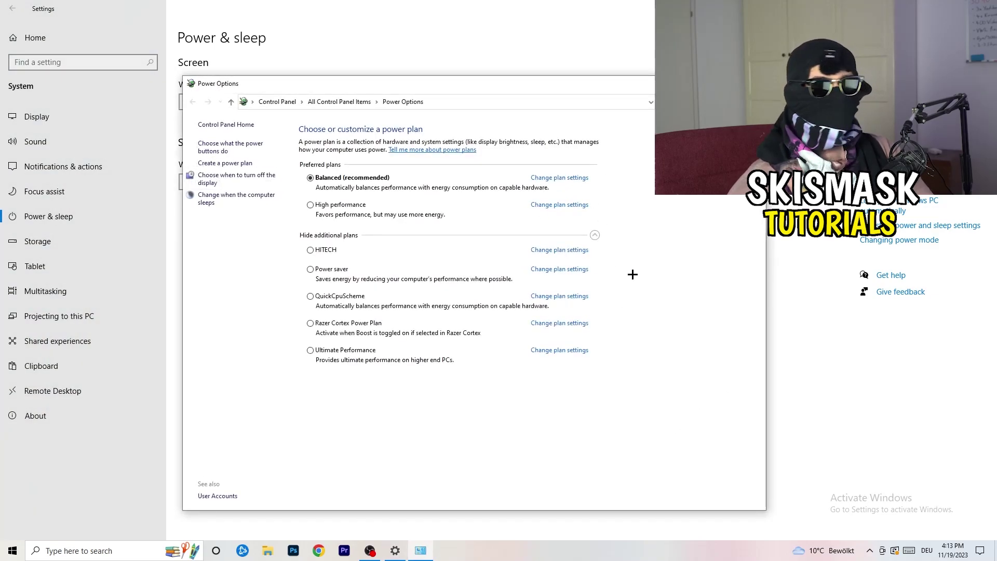
click(595, 235)
click(595, 235)
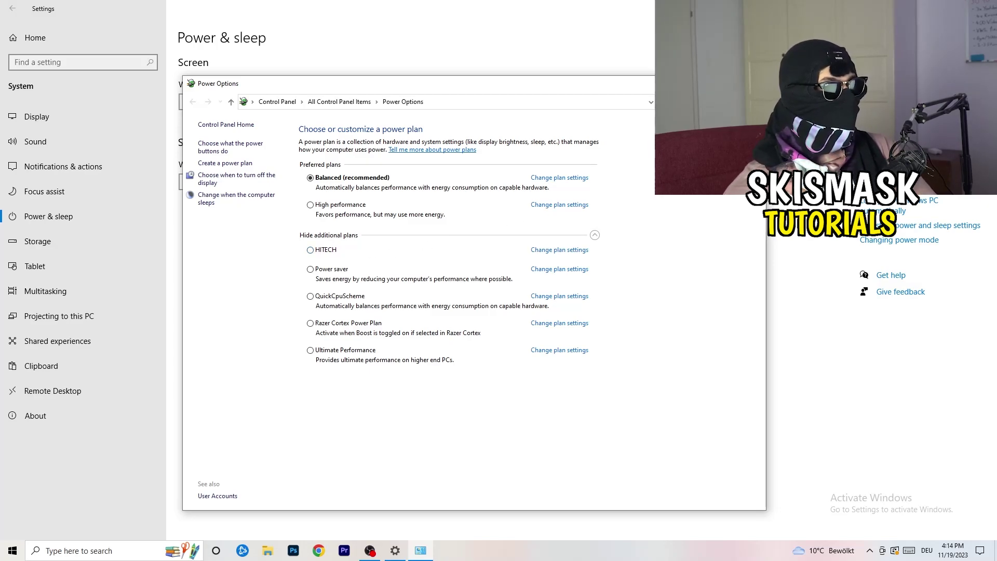
key(alt+F4)
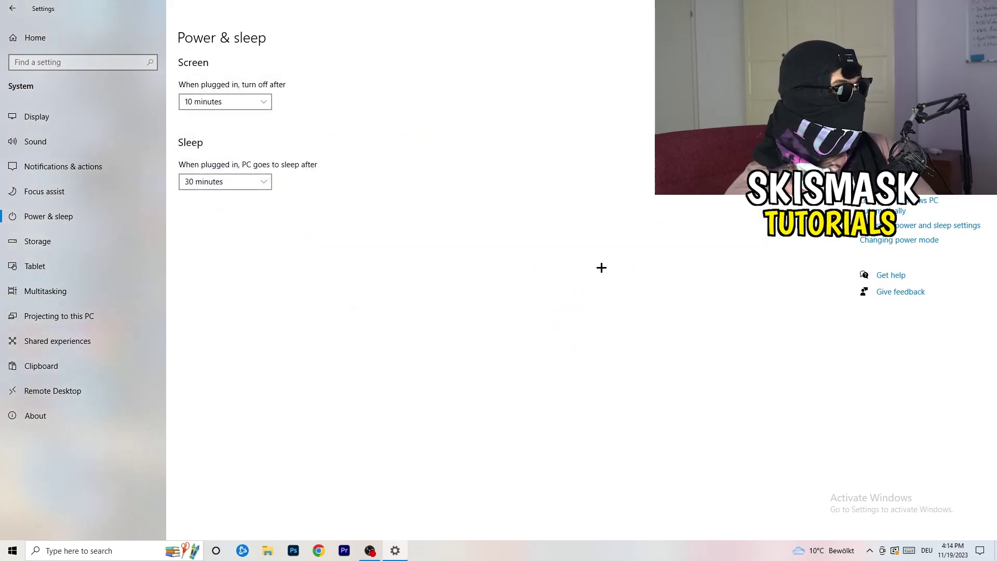
Open the Storage Sense configuration and check the options for how often it runs
click(103, 244)
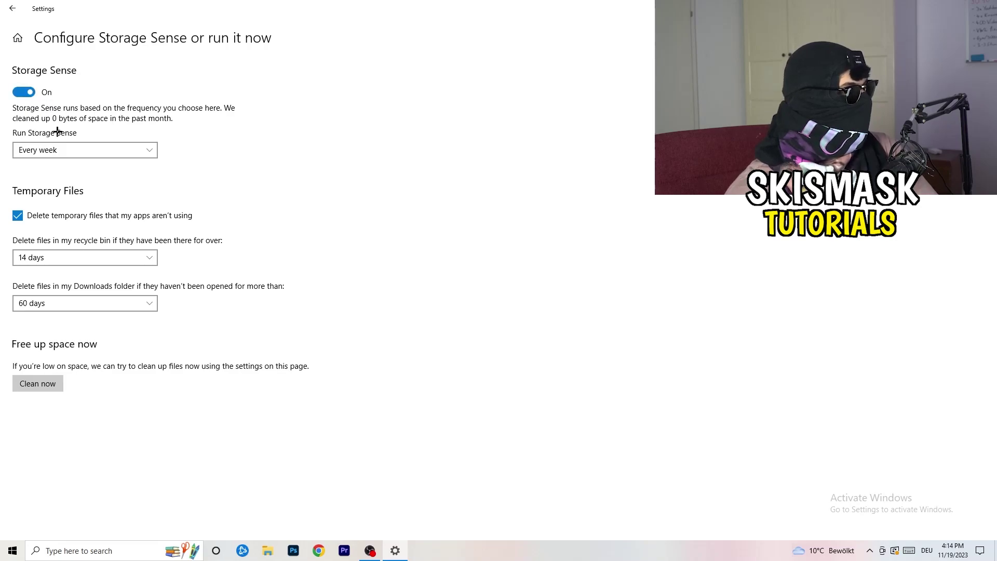
click(78, 149)
click(115, 143)
click(73, 149)
click(73, 150)
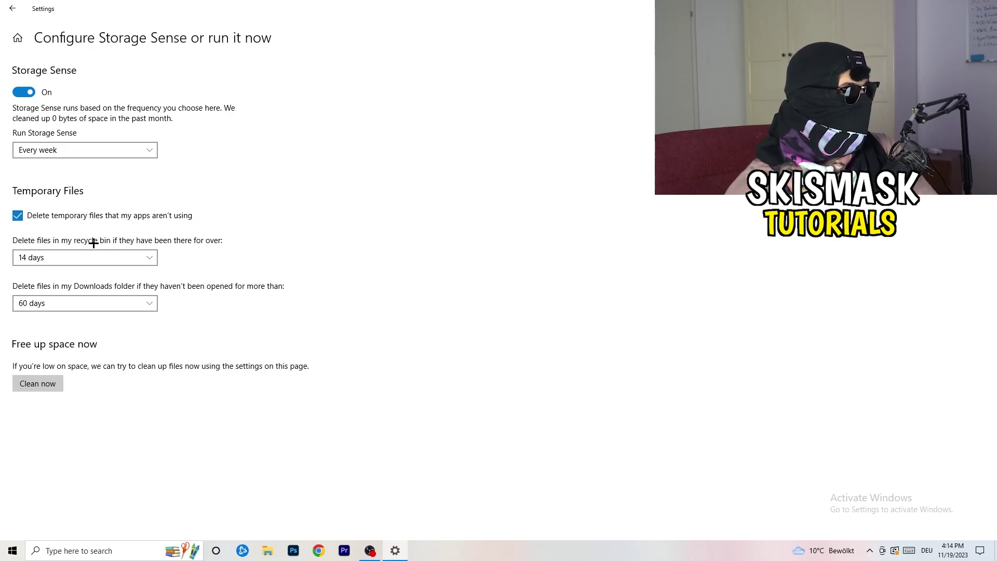
Check the Storage Sense cleanup periods for the recycle bin and the Downloads folder
click(217, 241)
click(429, 236)
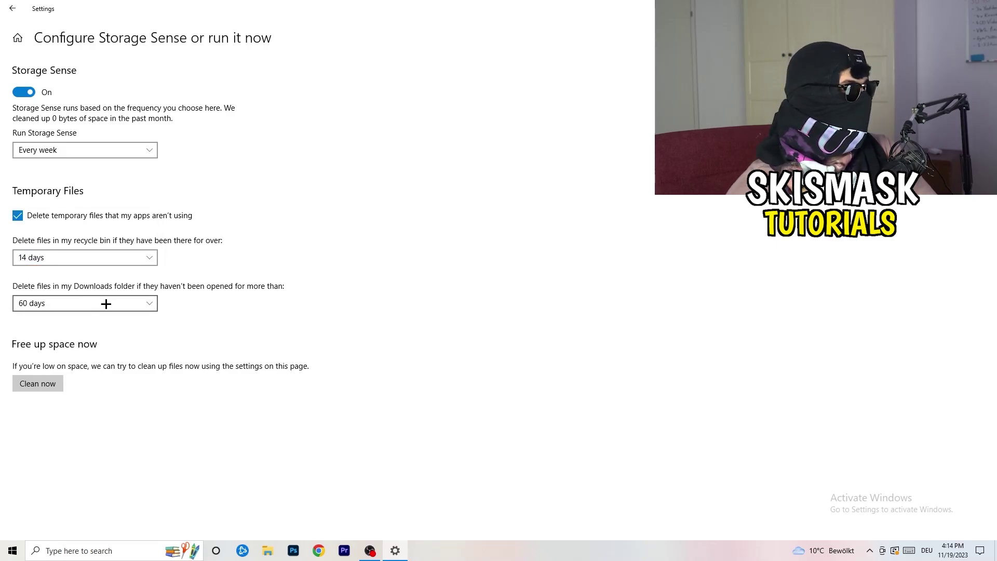
click(134, 302)
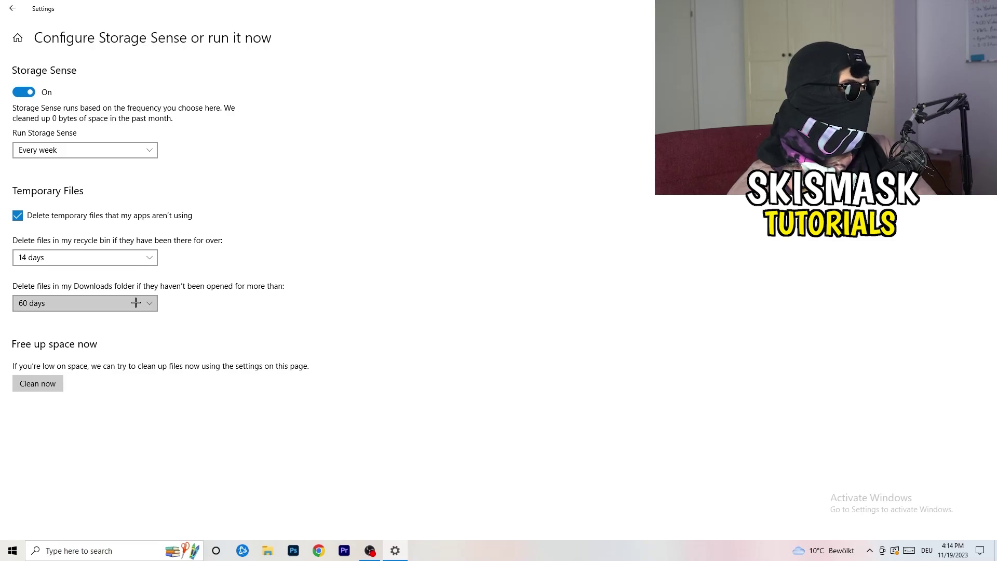
click(474, 234)
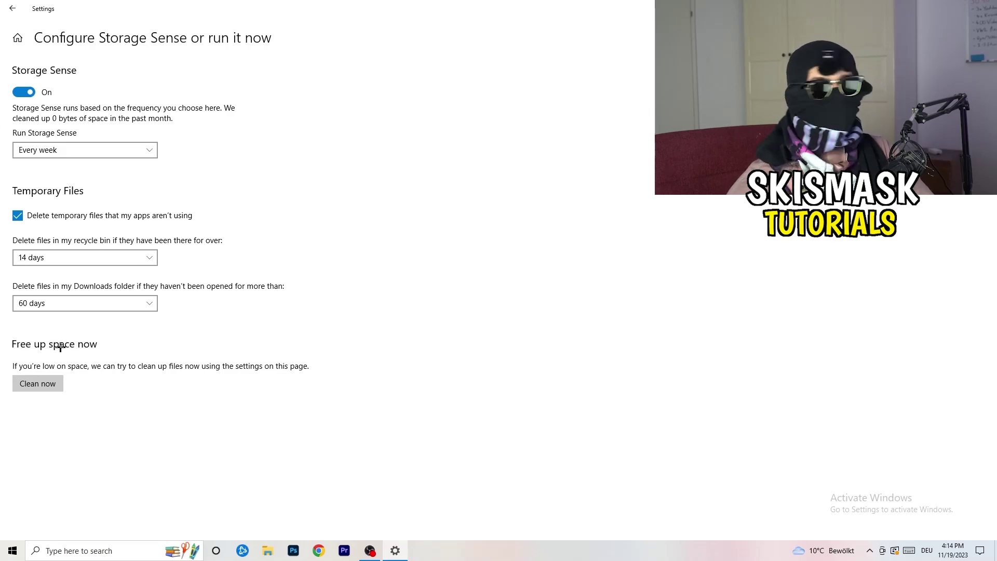
Return to the Settings home page and open the Gaming category to review the Xbox Game Bar settings
click(3, 3)
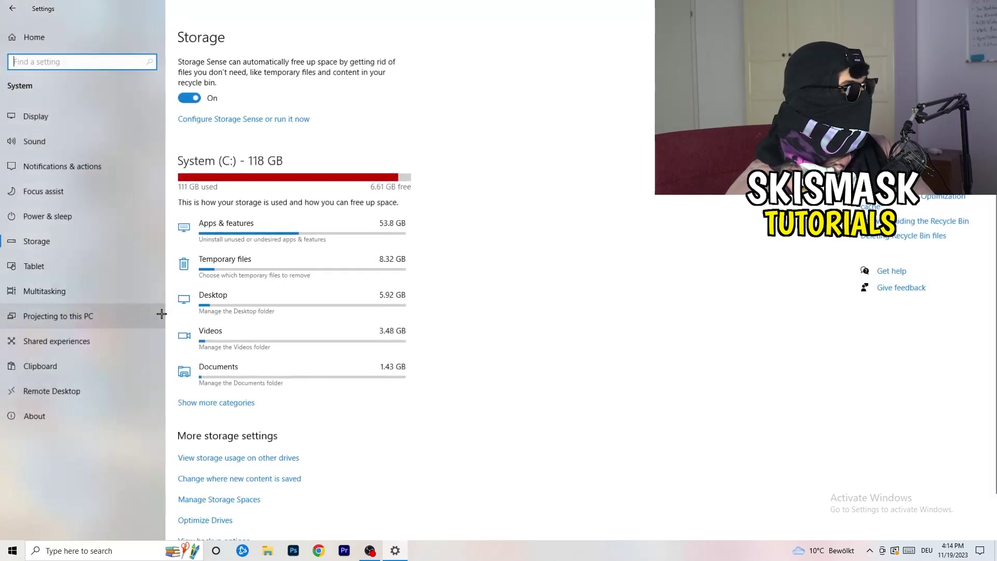
click(4, 4)
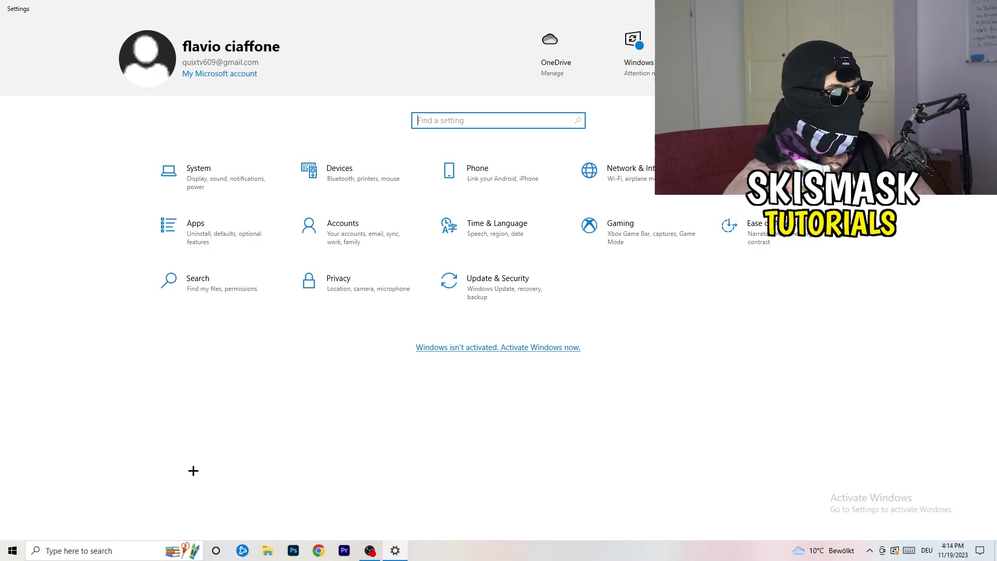
click(660, 231)
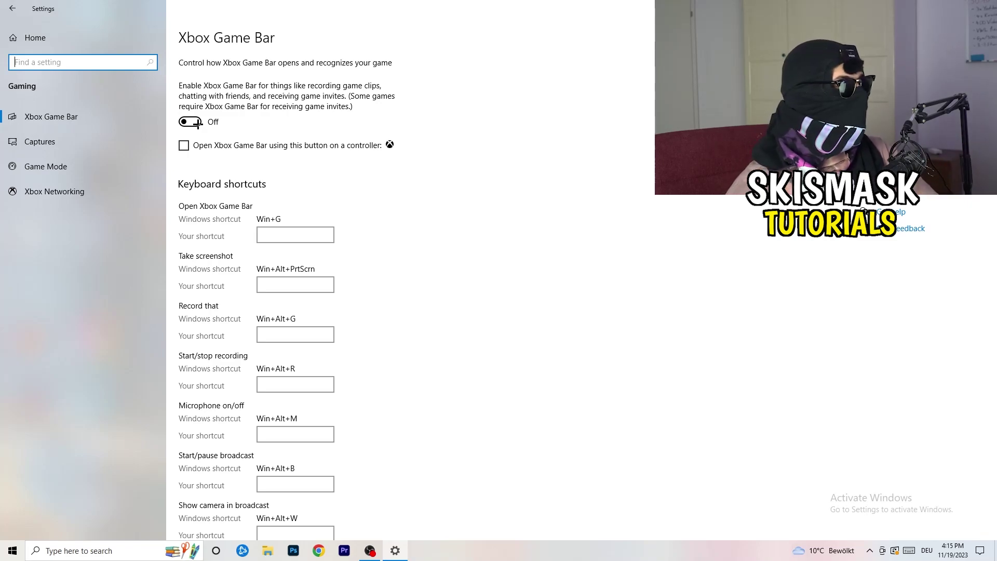
Review the Captures recording options and the Game Mode setting, and close Settings
click(141, 146)
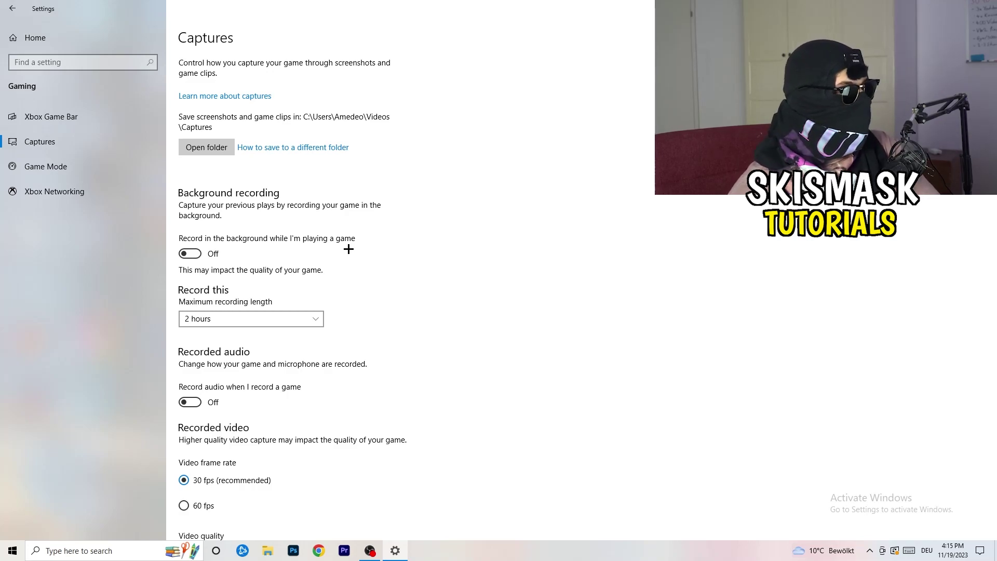
scroll(323, 253, down, 2)
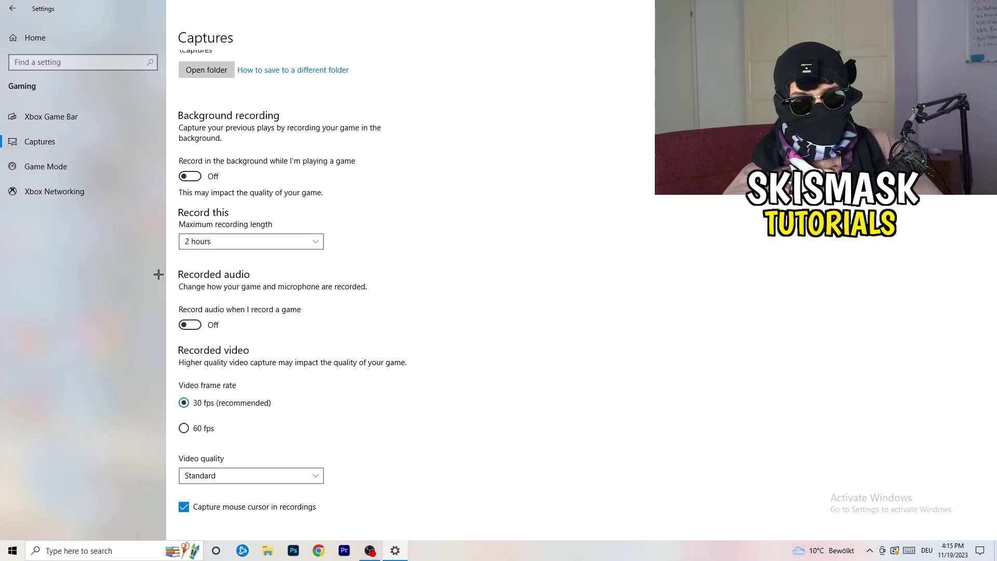
click(91, 174)
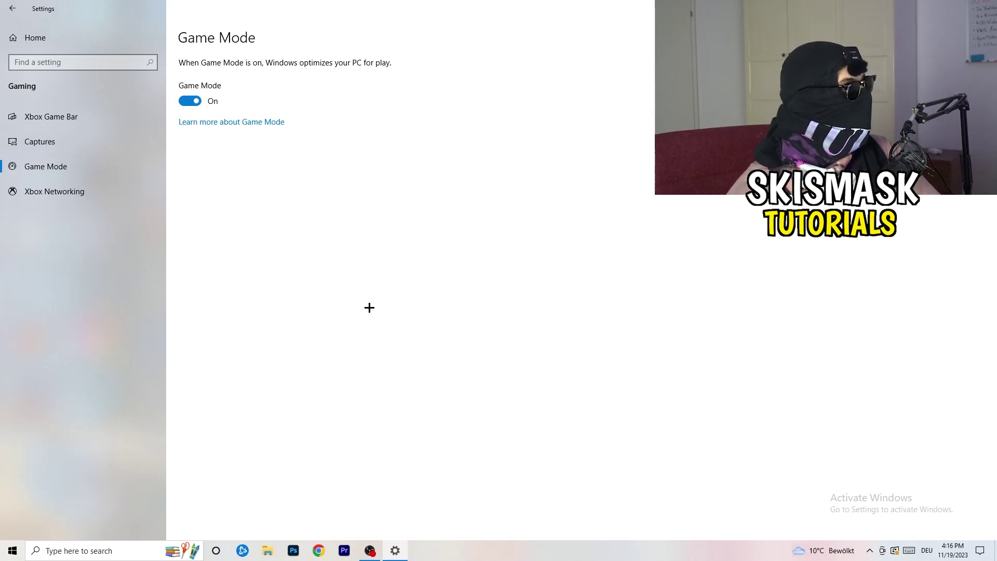
click(983, 8)
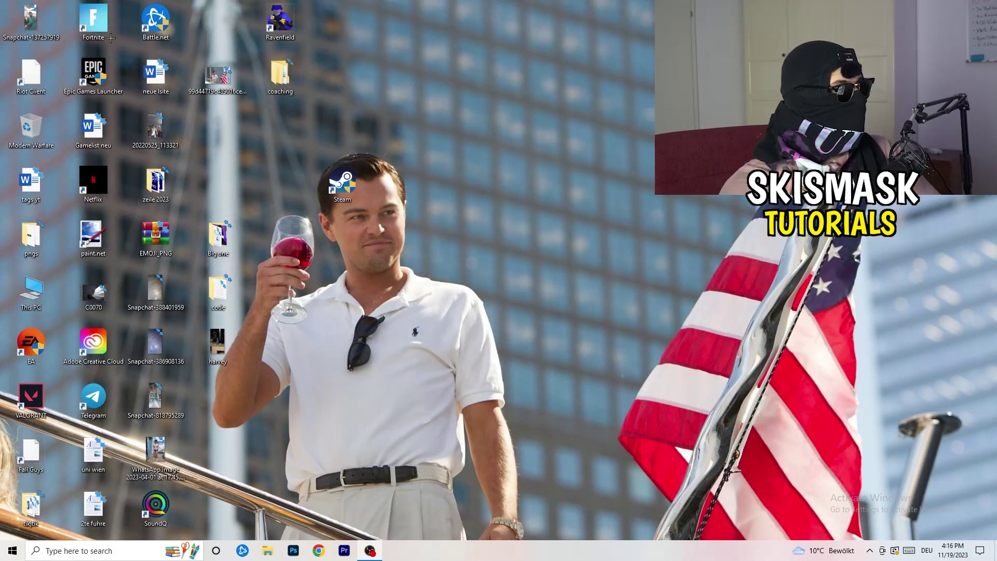
Move the Steam shortcut to a clearer spot on the desktop and open its properties
drag(345, 195, 454, 191)
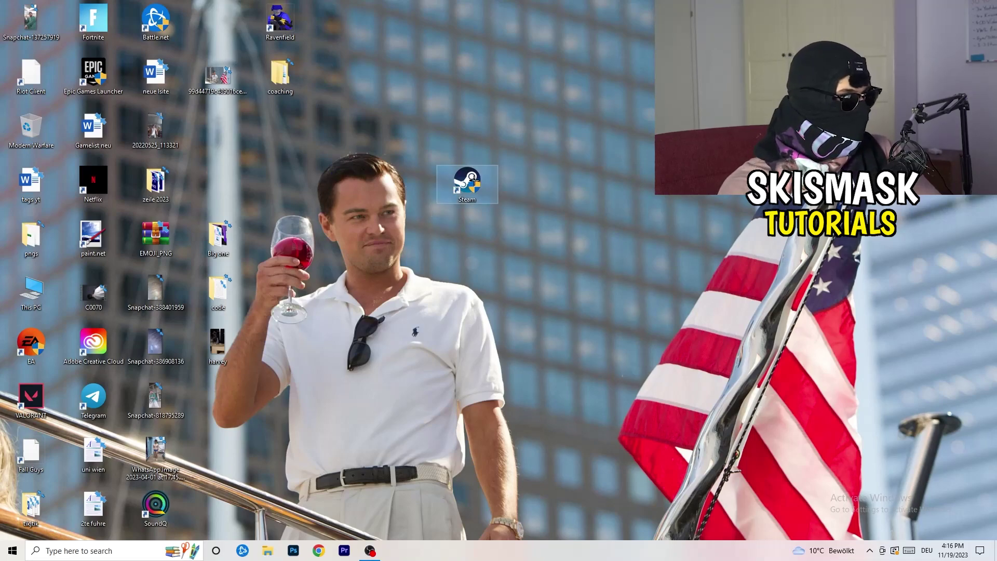
right_click(473, 180)
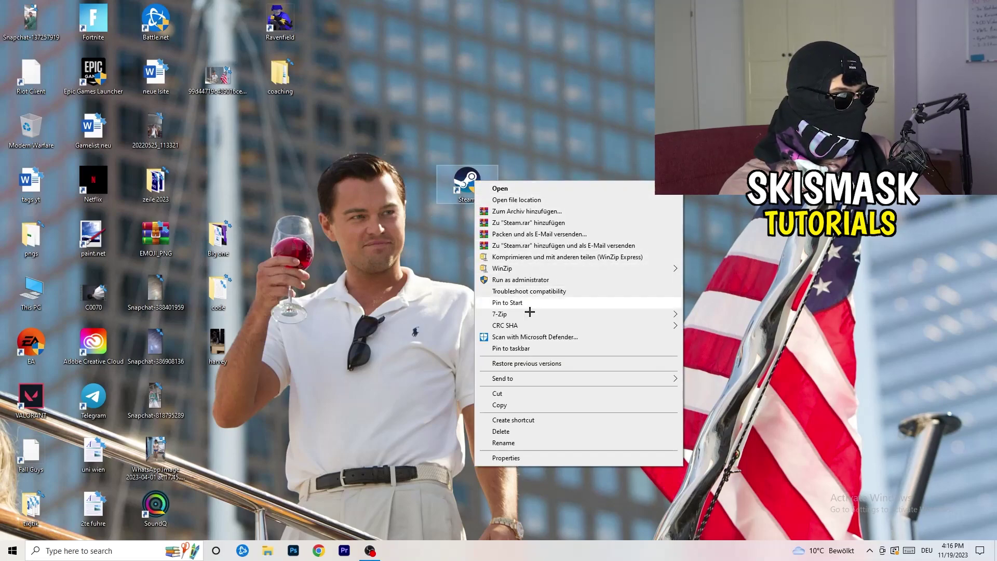
click(534, 460)
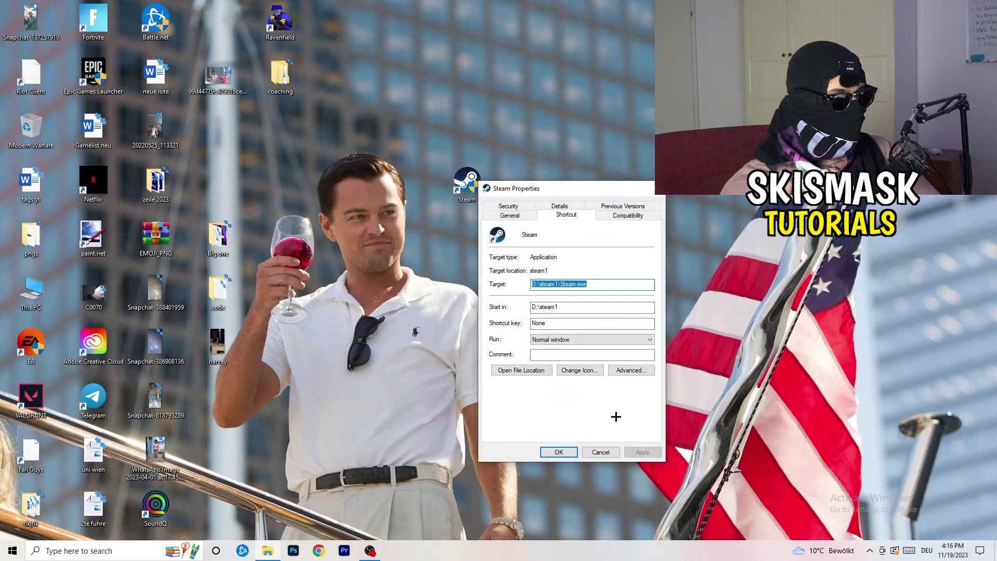
drag(542, 196, 349, 95)
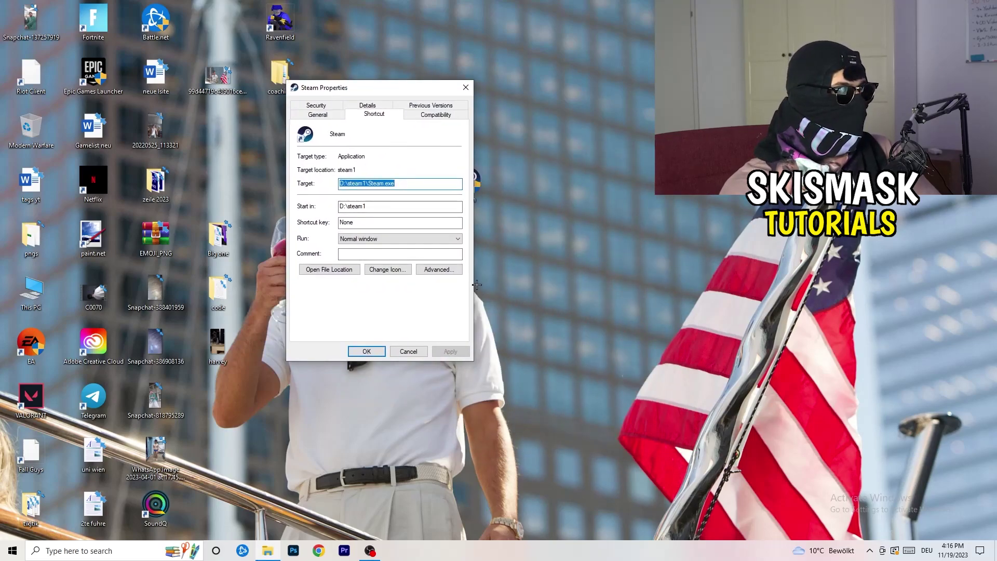
Review Steam's compatibility settings, including the list of Windows versions for compatibility mode, and close the properties without changes
click(416, 113)
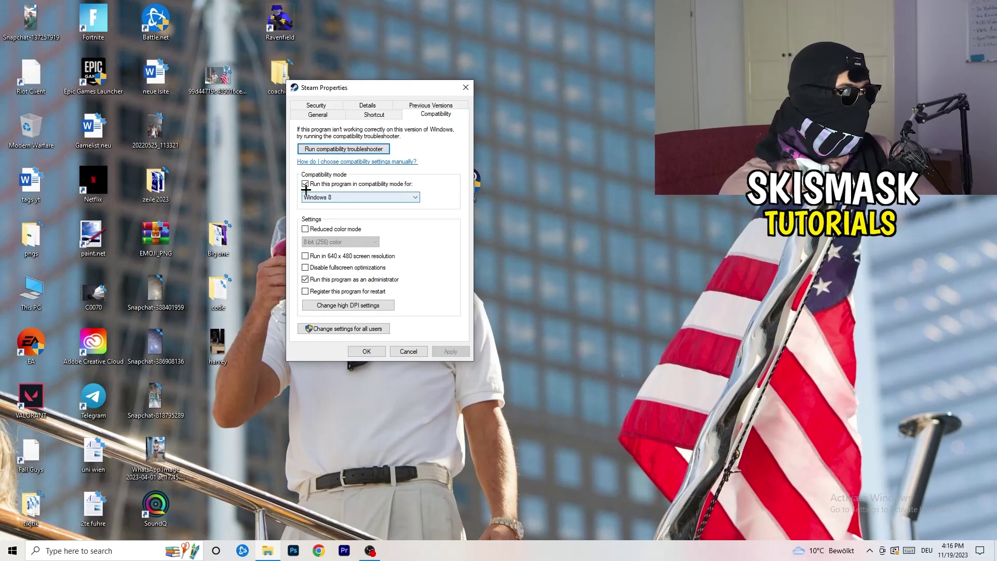
click(404, 197)
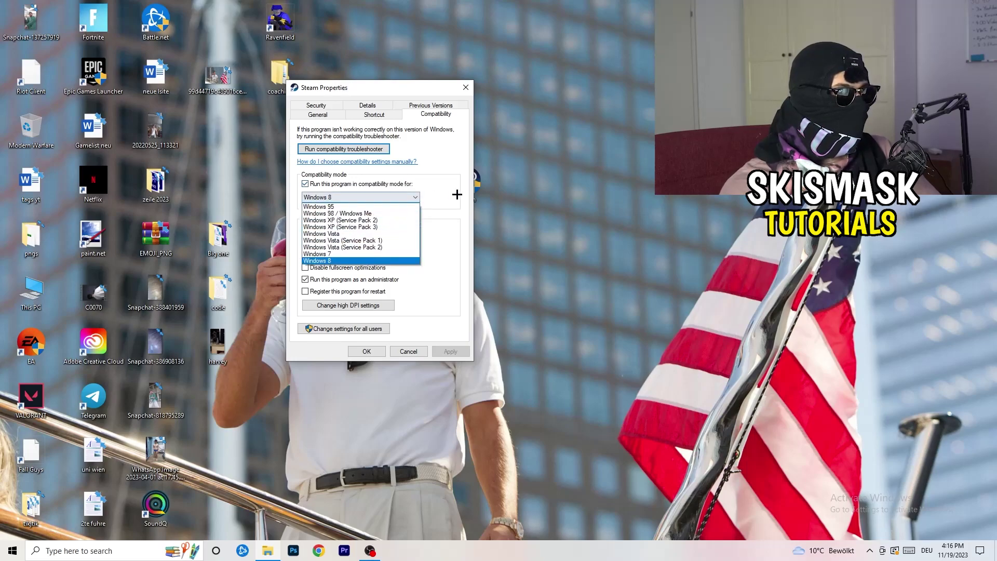
click(461, 190)
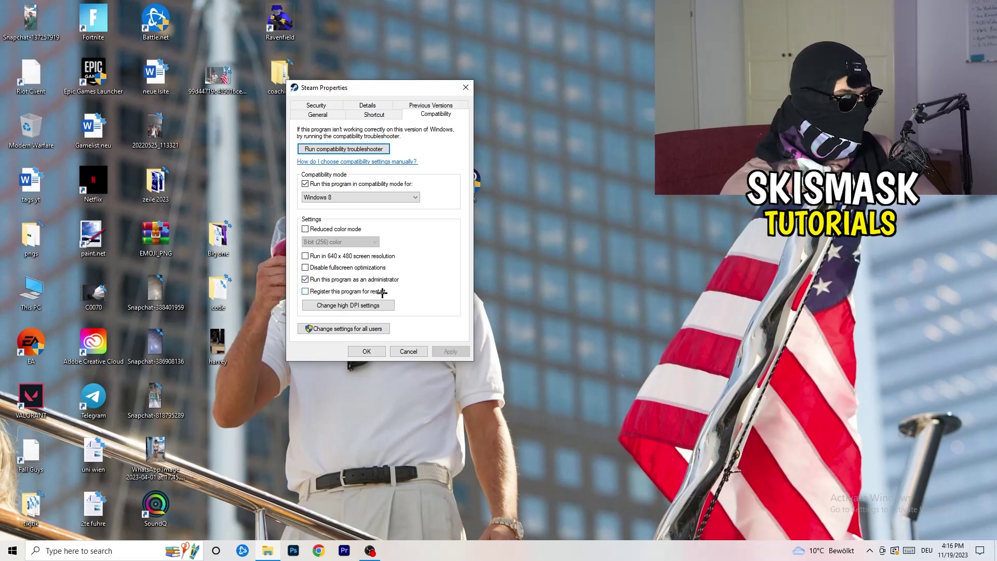
click(413, 351)
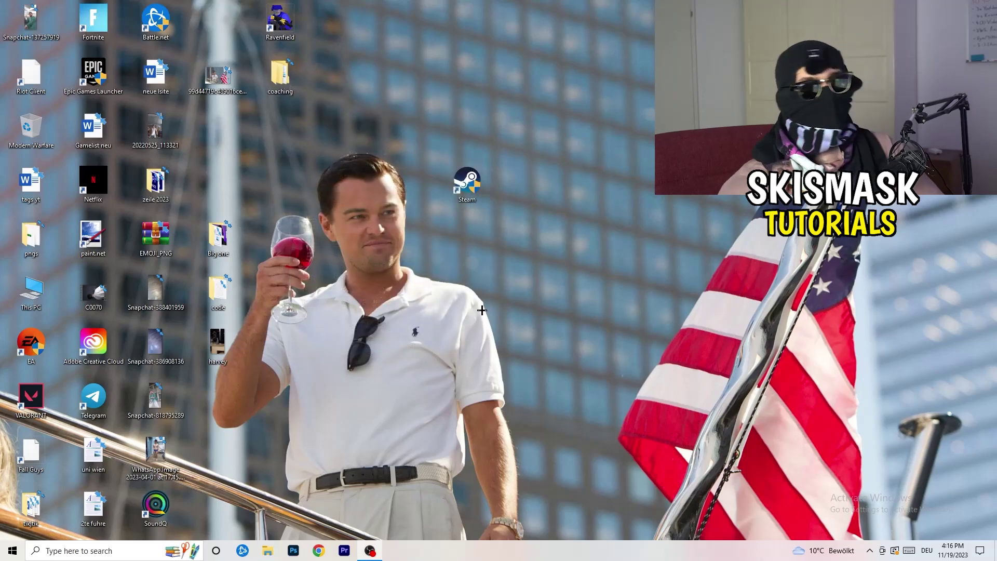
Recheck the Steam shortcut's compatibility settings in its properties, close them, and move the shortcut back among the other desktop icons above Big one
drag(467, 182, 530, 183)
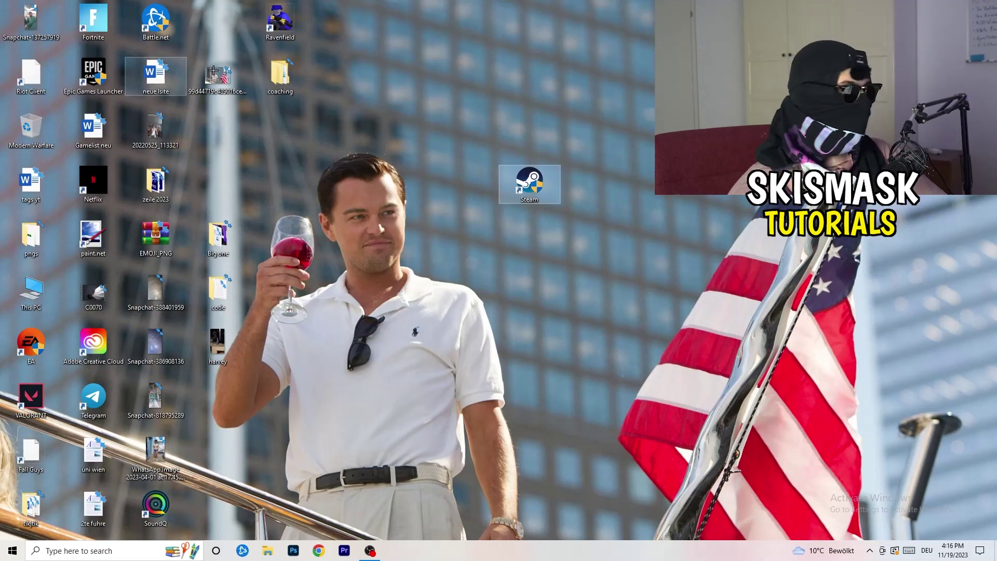
drag(529, 182, 467, 182)
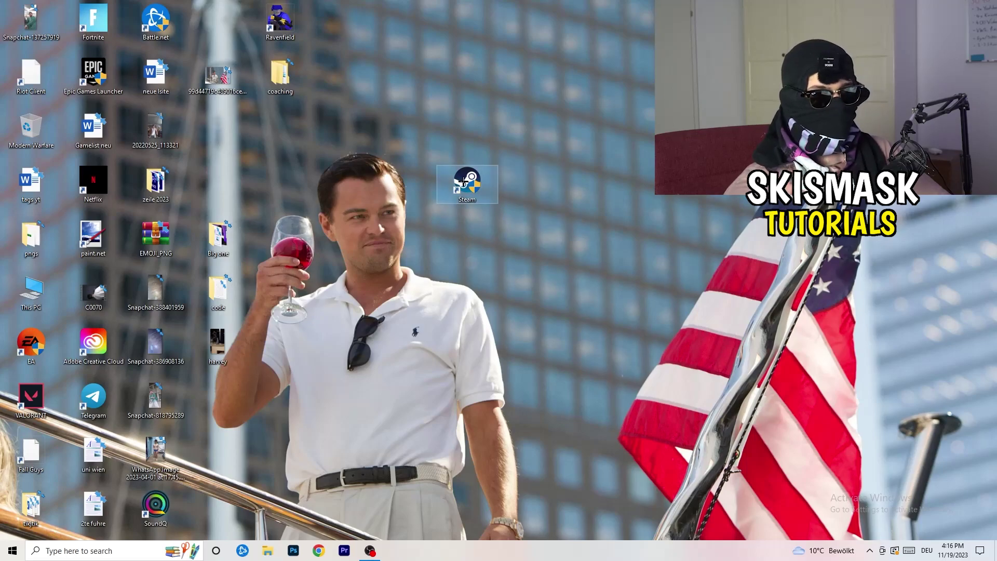
right_click(464, 181)
click(535, 457)
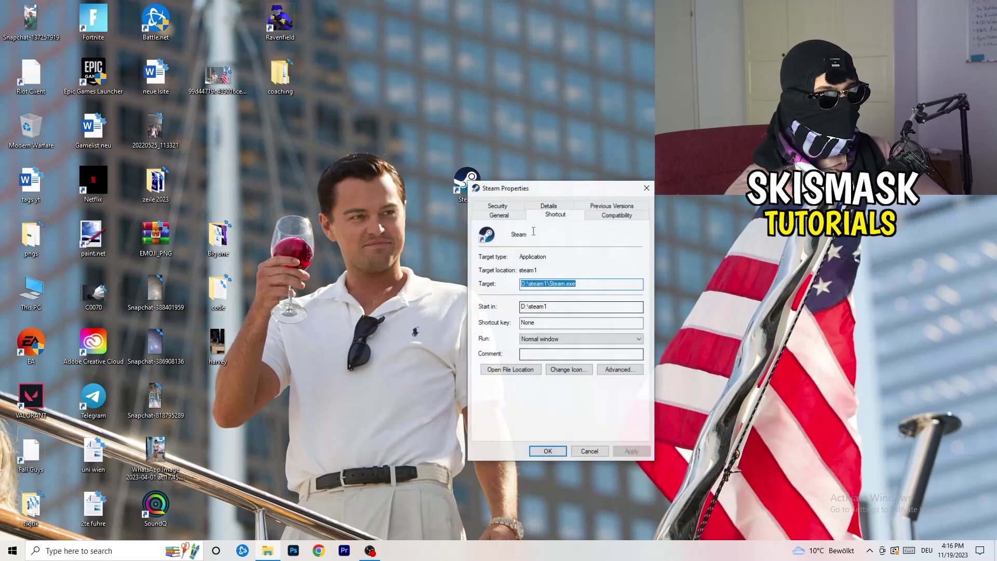
click(618, 213)
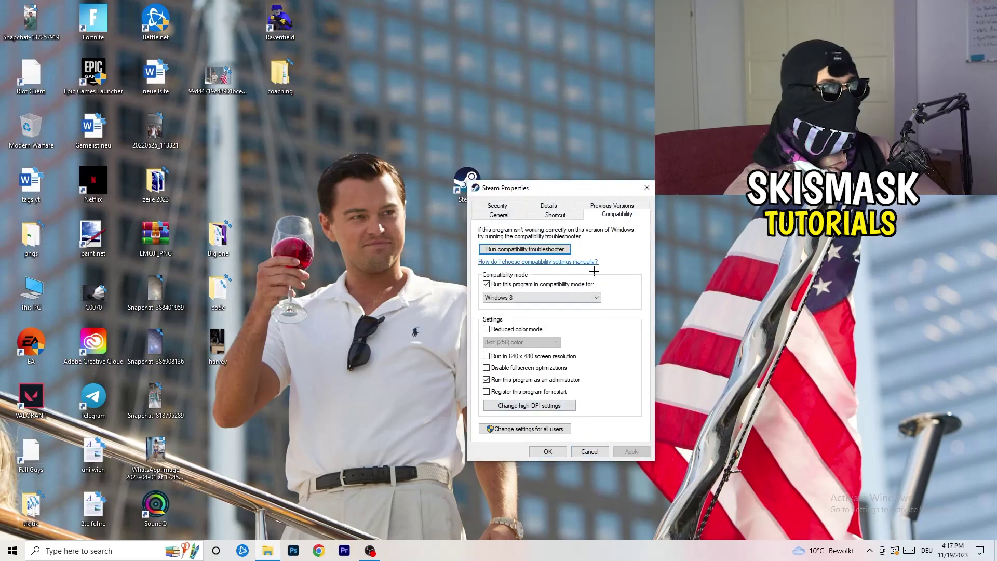
click(649, 186)
drag(467, 179, 219, 129)
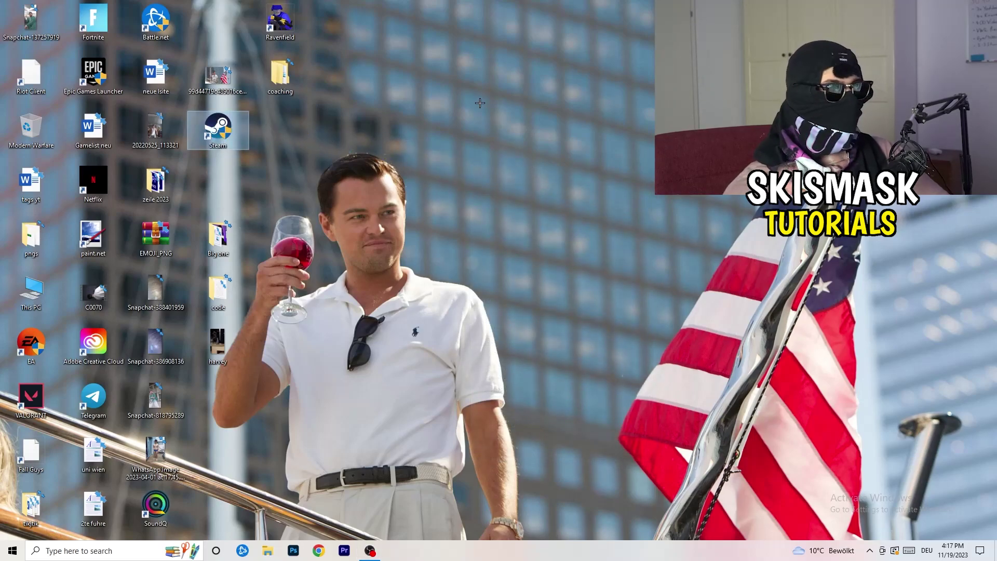
Open Task Manager and maximize its window
mouse_move(519, 550)
mouse_down()
mouse_move(494, 467)
mouse_move(415, 10)
mouse_move(509, 540)
mouse_up()
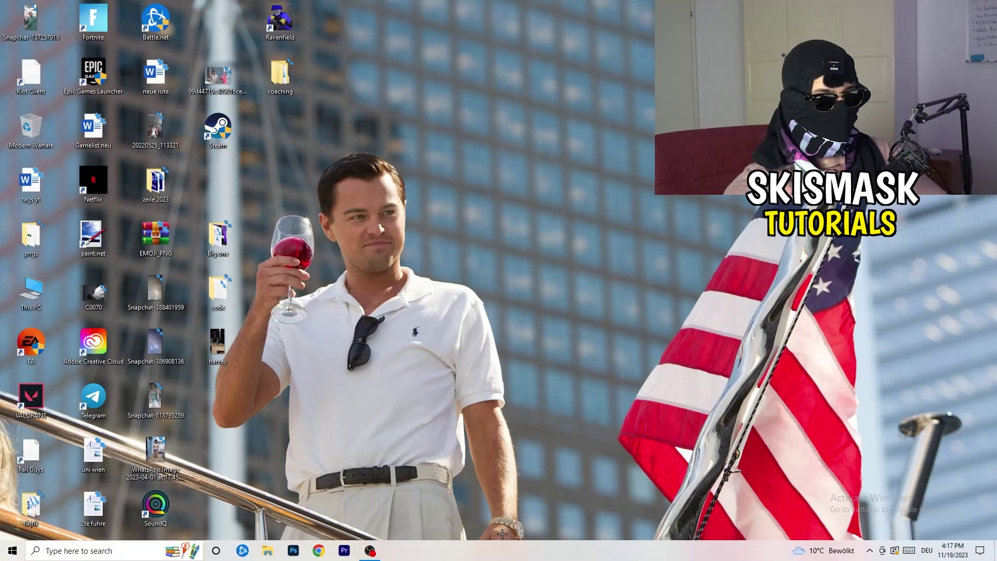
right_click(474, 556)
click(527, 526)
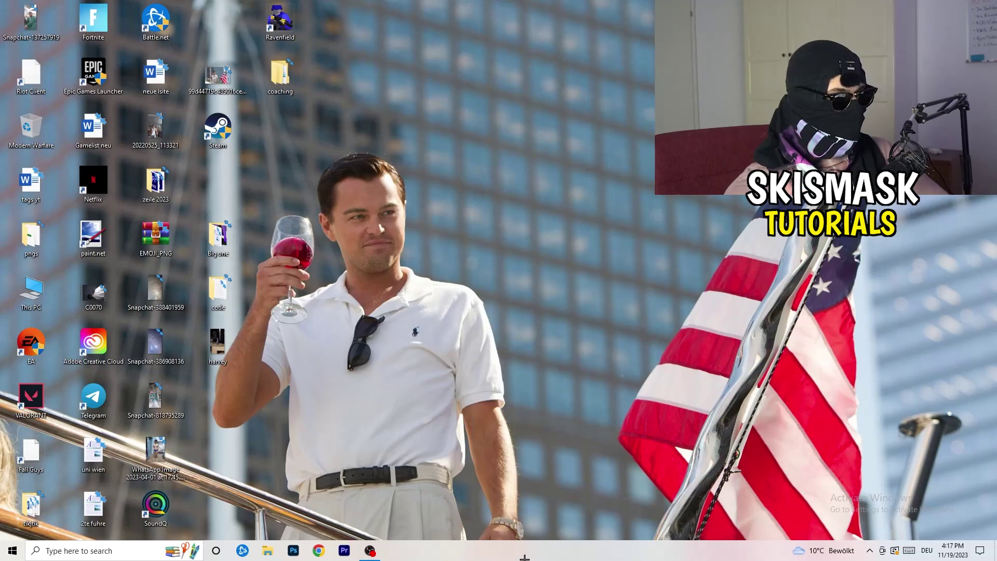
click(572, 25)
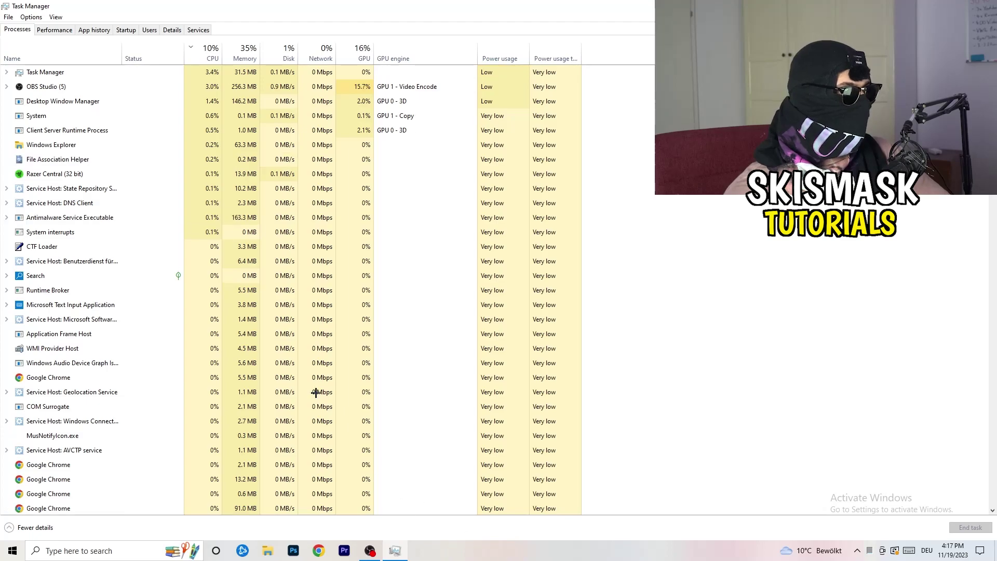
Show the detailed process list and find the Set priority option for the first Creative Cloud UI Helper process
click(173, 30)
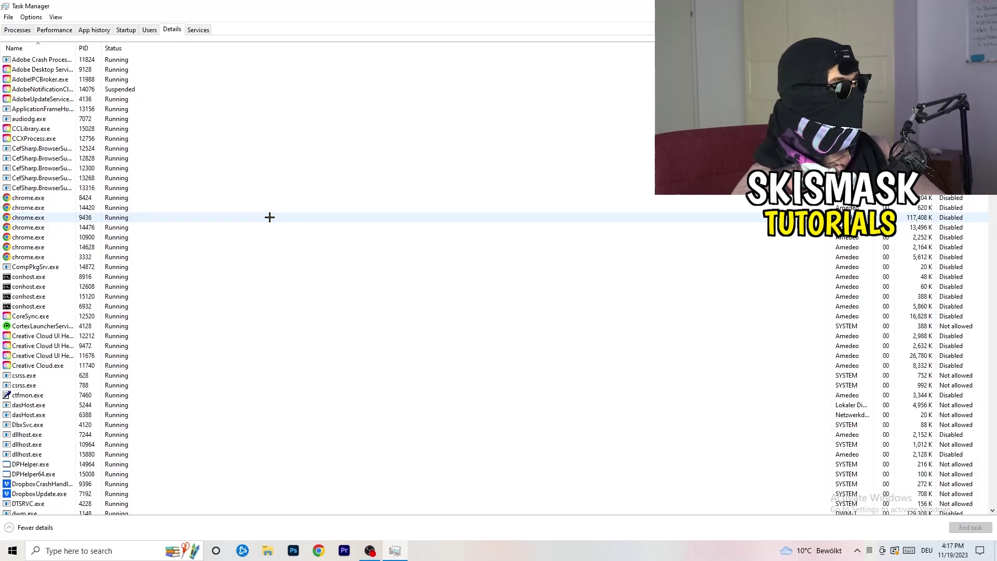
right_click(41, 337)
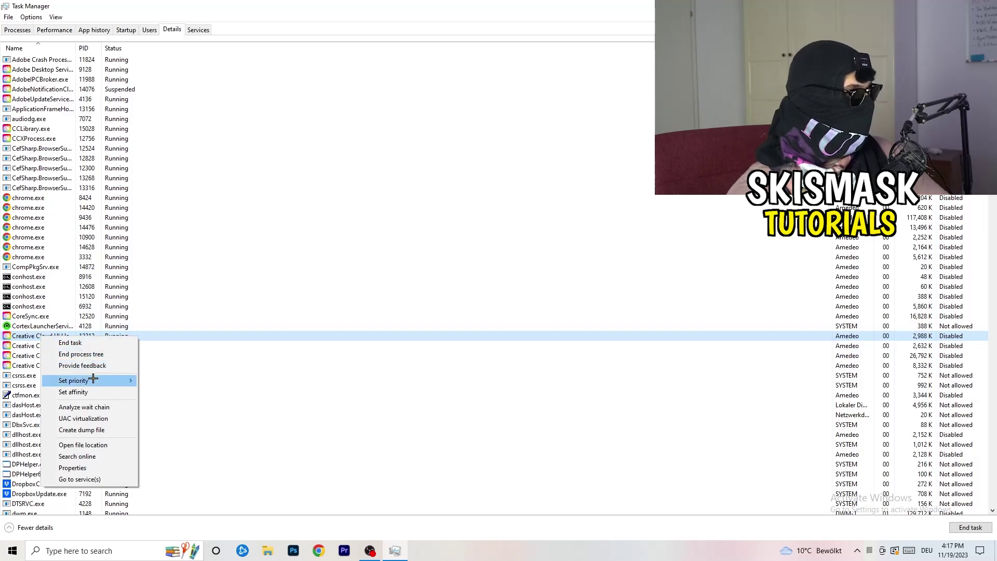
mouse_move(92, 380)
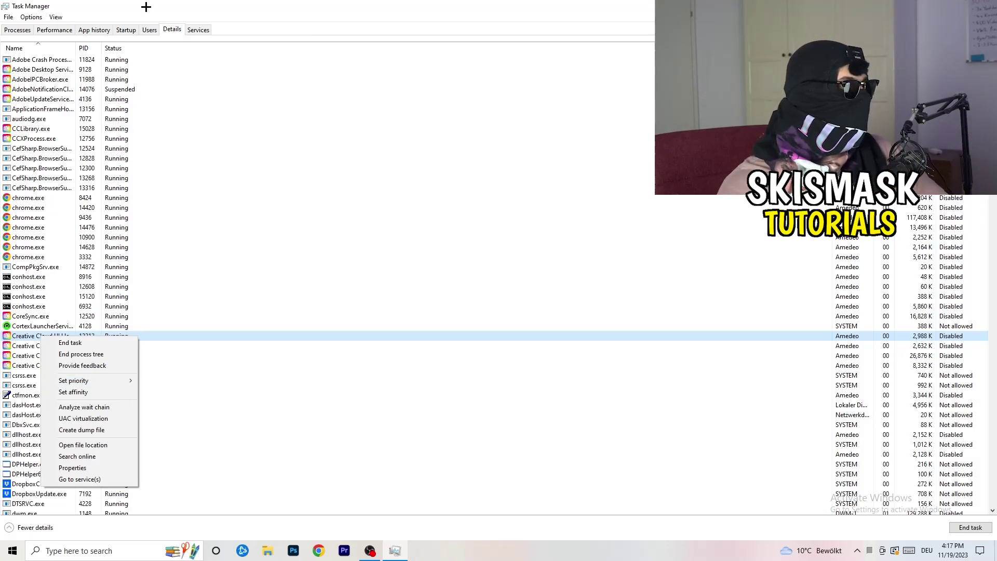
Review the startup programs and show the available actions, including Disable, for the Windows Security notification entry
click(126, 29)
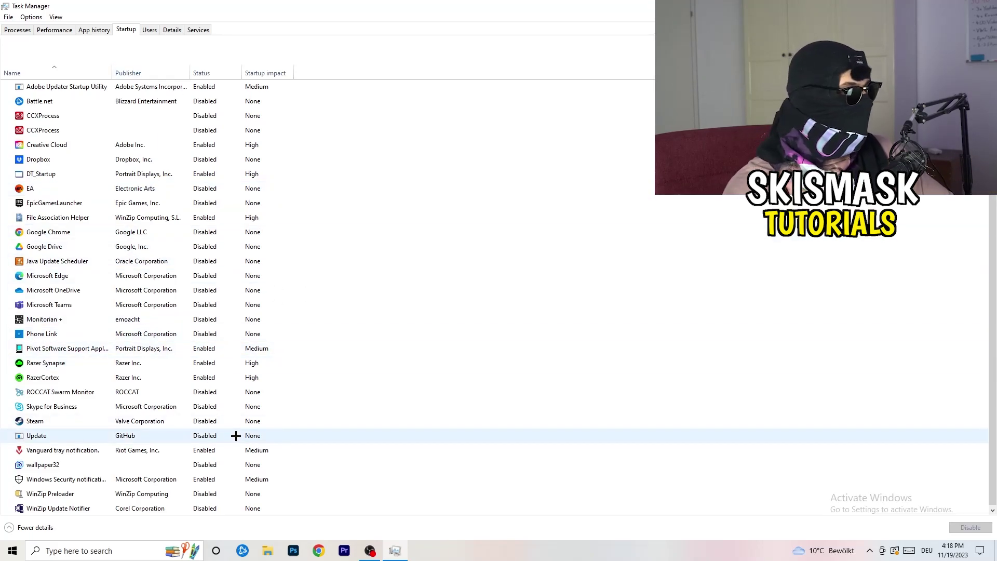
right_click(211, 478)
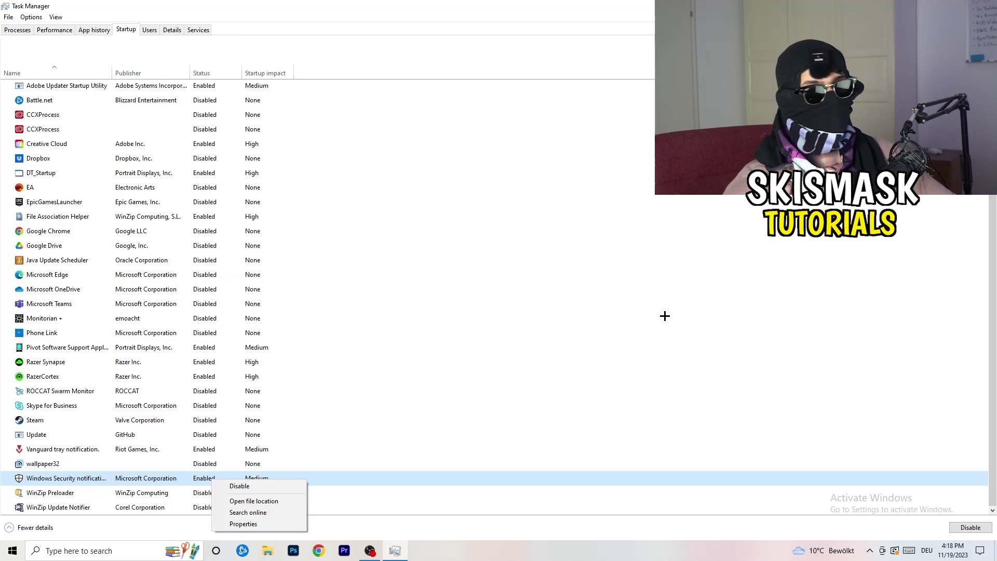
Look through the running processes and sort them by GPU usage, highest first
click(7, 31)
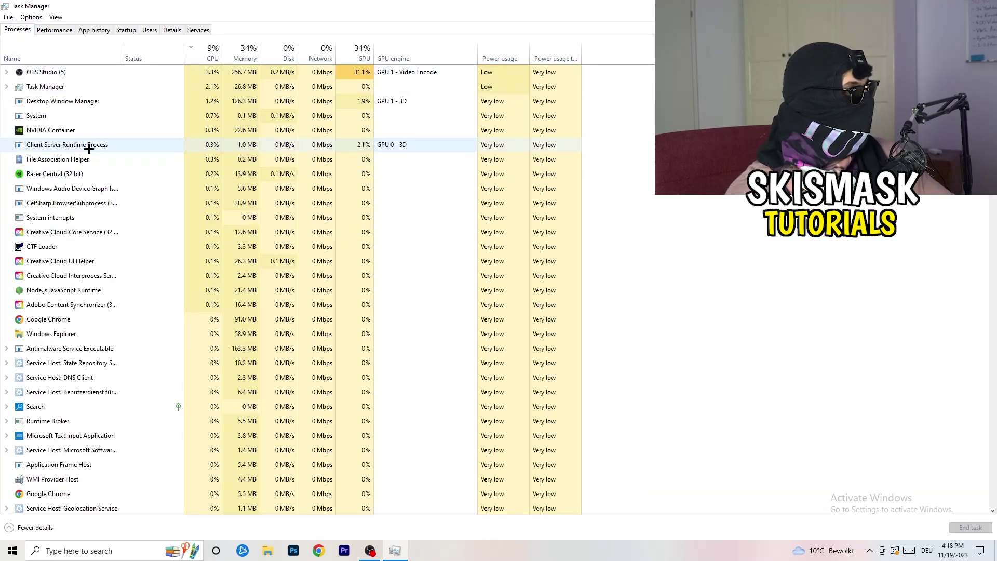
scroll(174, 154, down, 6)
scroll(178, 154, up, 6)
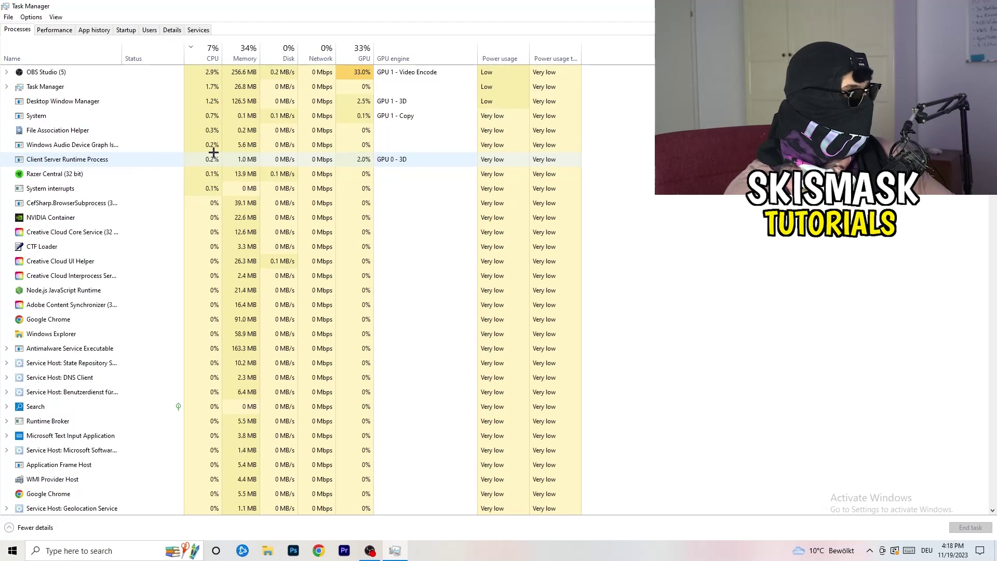
click(354, 59)
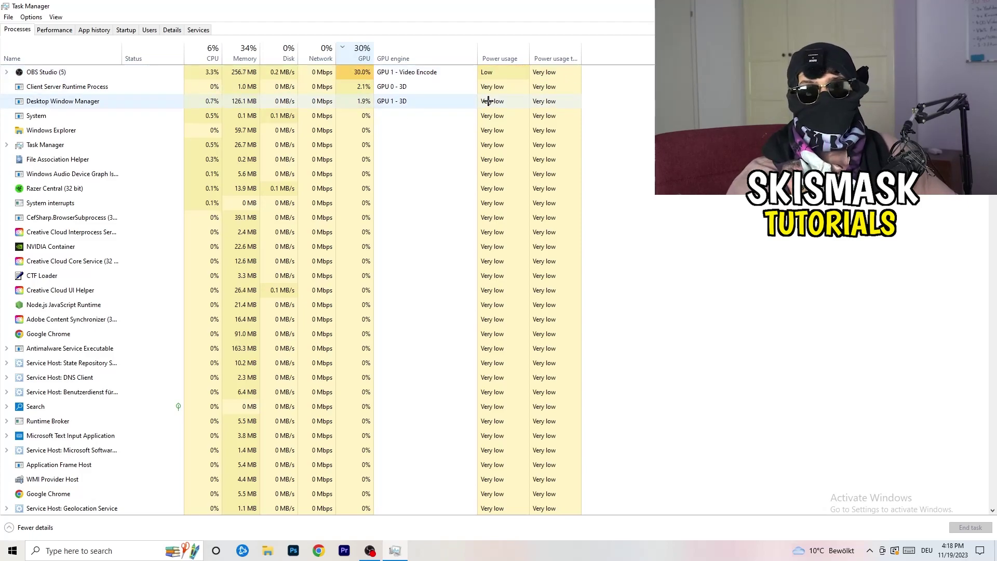
View the End task option for the OBS Studio process without ending it, and close Task Manager
right_click(340, 75)
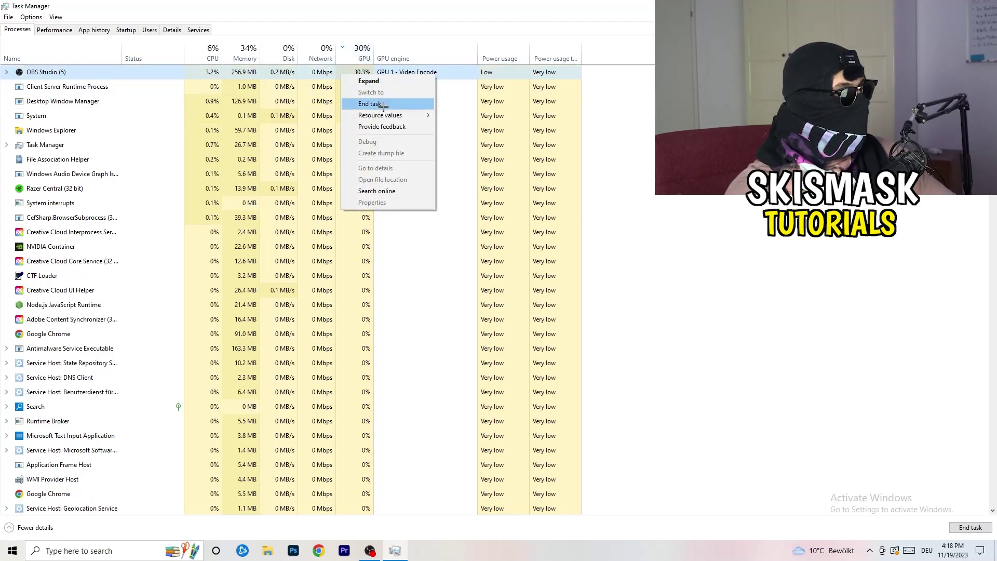
key(Escape)
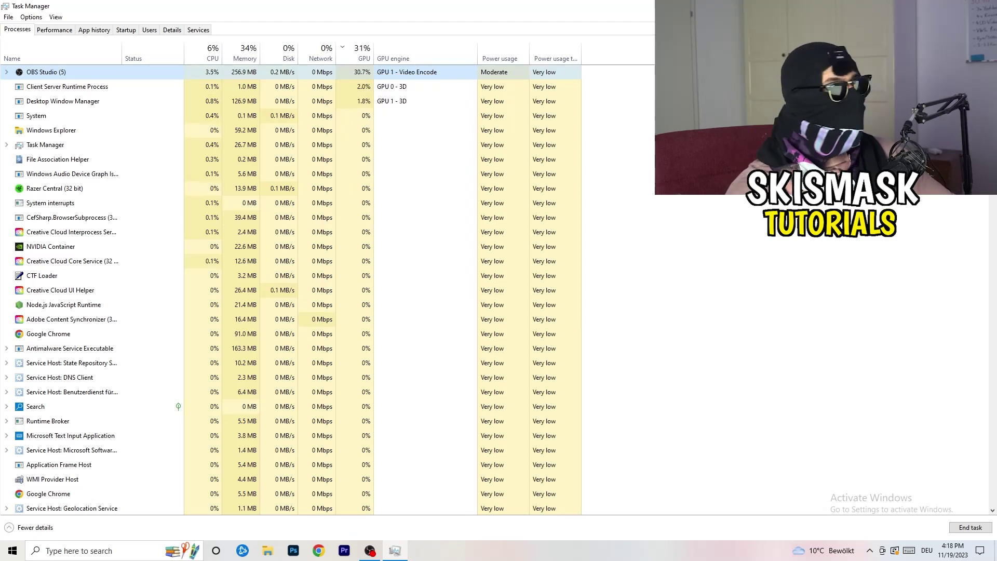
key(alt+F4)
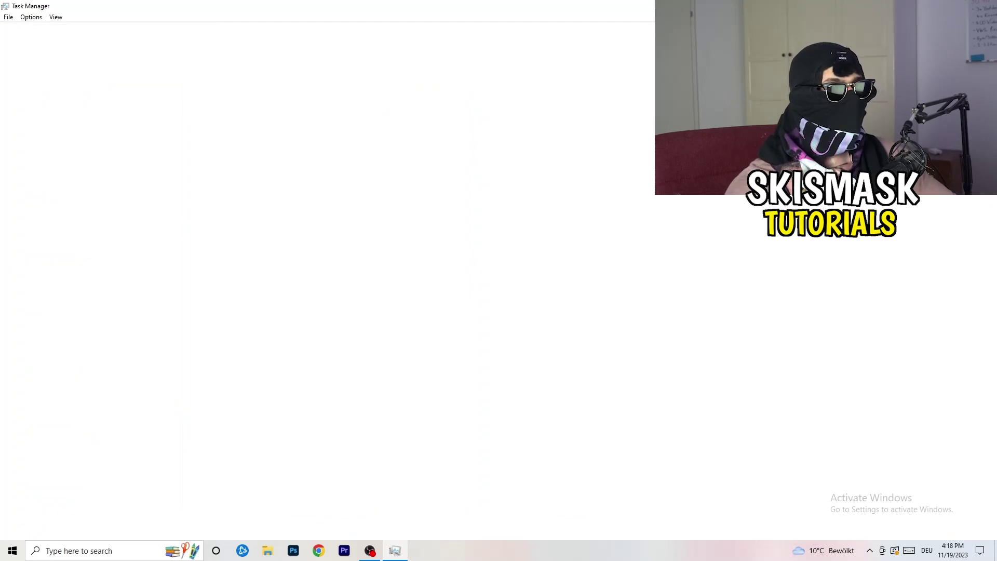